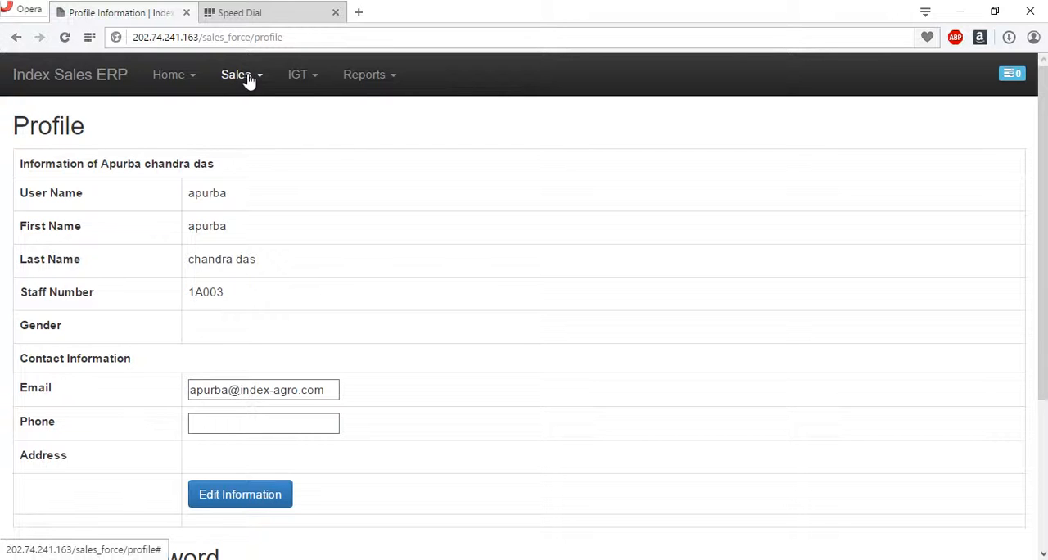
# - View the sales order list, and open a blank form for adding a new sales order
pyautogui.click(246, 77)
pyautogui.click(248, 105)
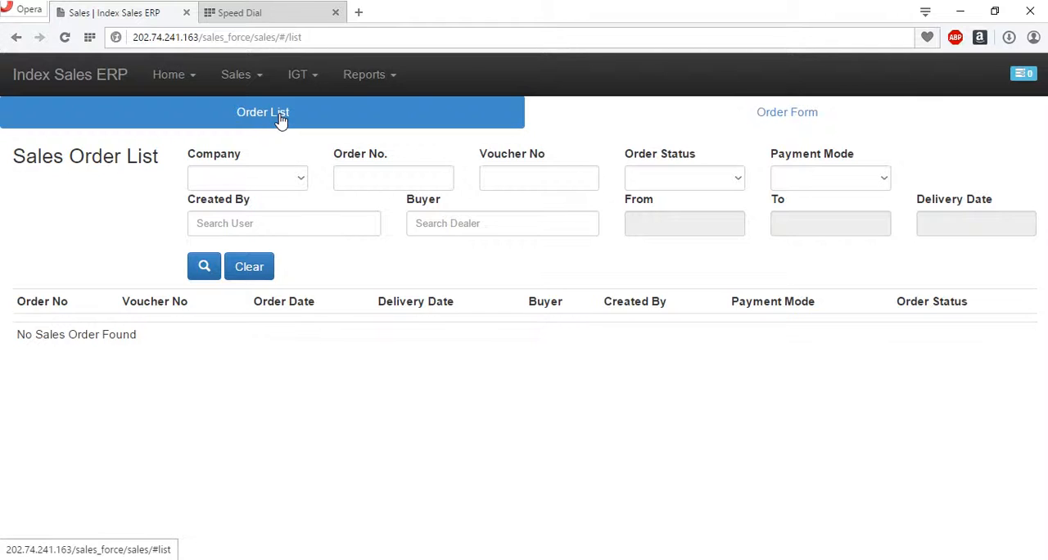
pyautogui.click(790, 127)
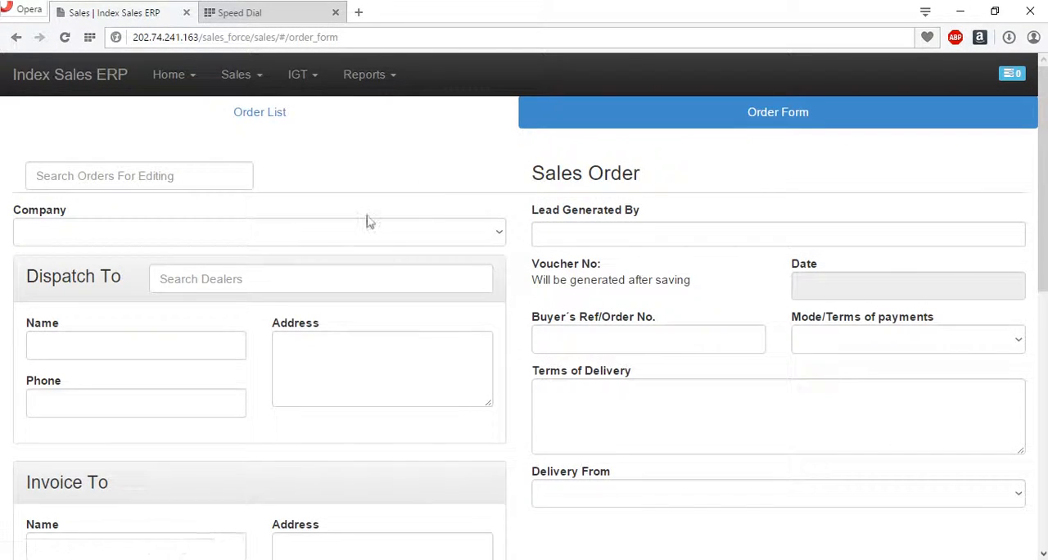
pyautogui.click(237, 75)
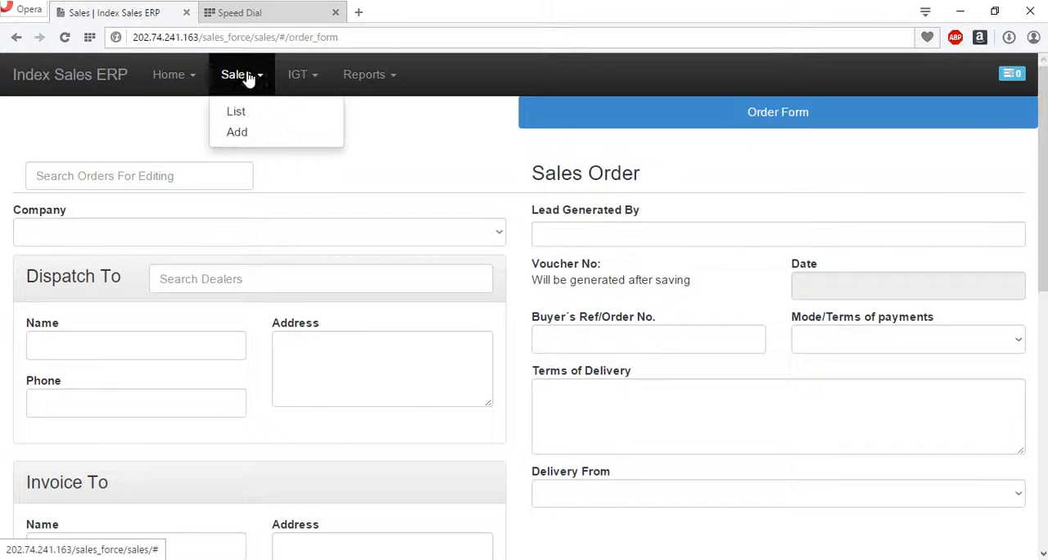
pyautogui.click(256, 139)
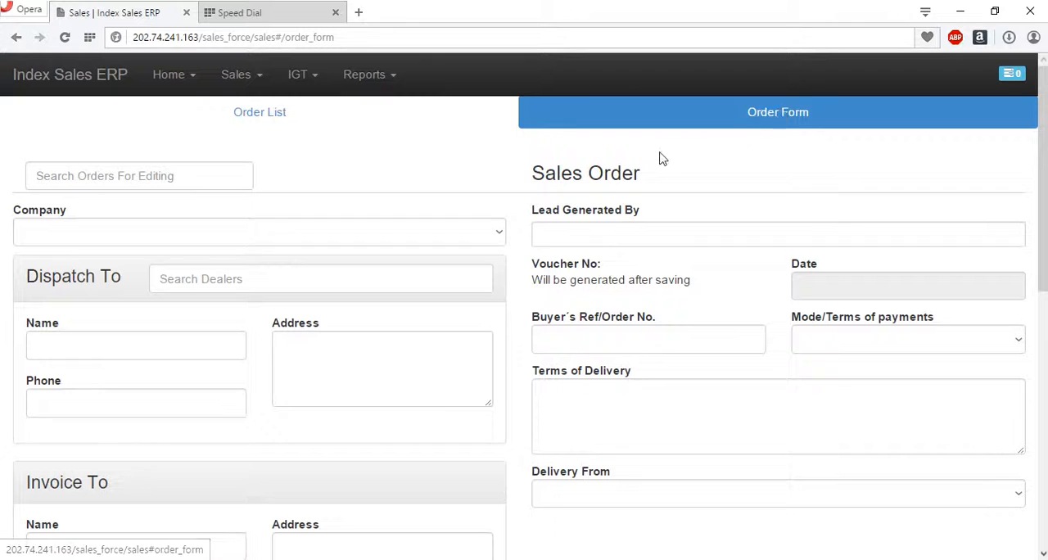
# - Choose Index Agro as the company for the new sales order
pyautogui.click(174, 174)
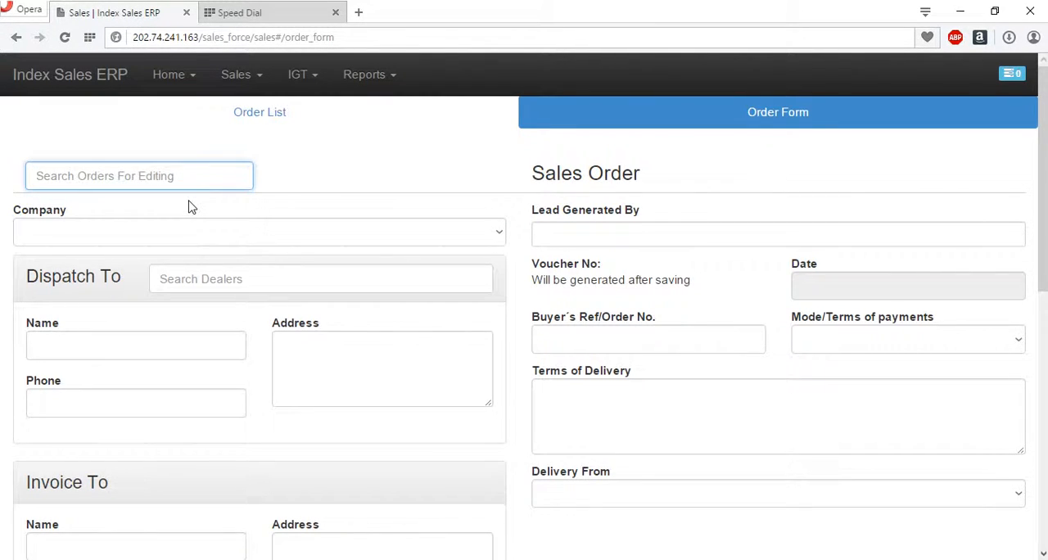
pyautogui.click(183, 236)
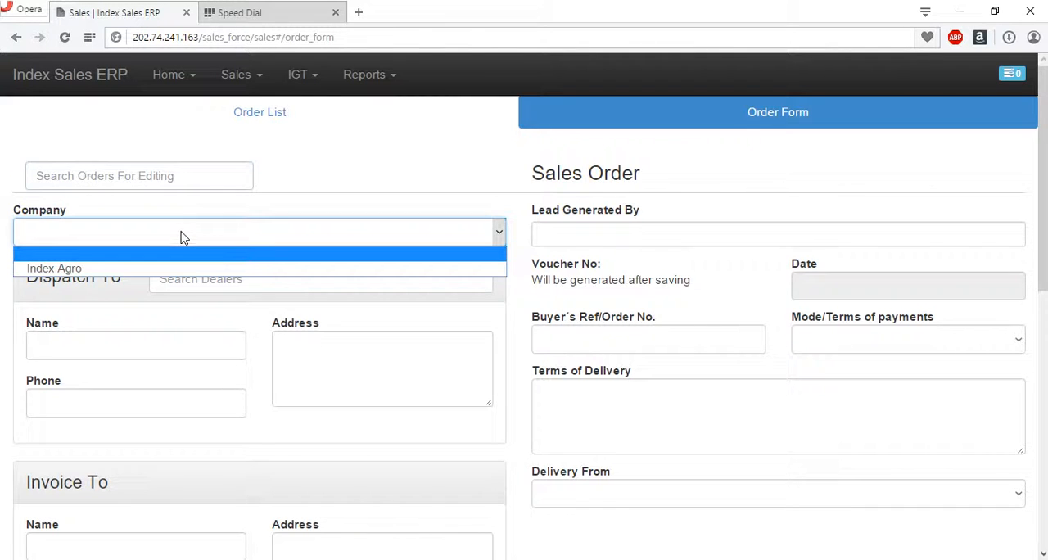
pyautogui.click(172, 264)
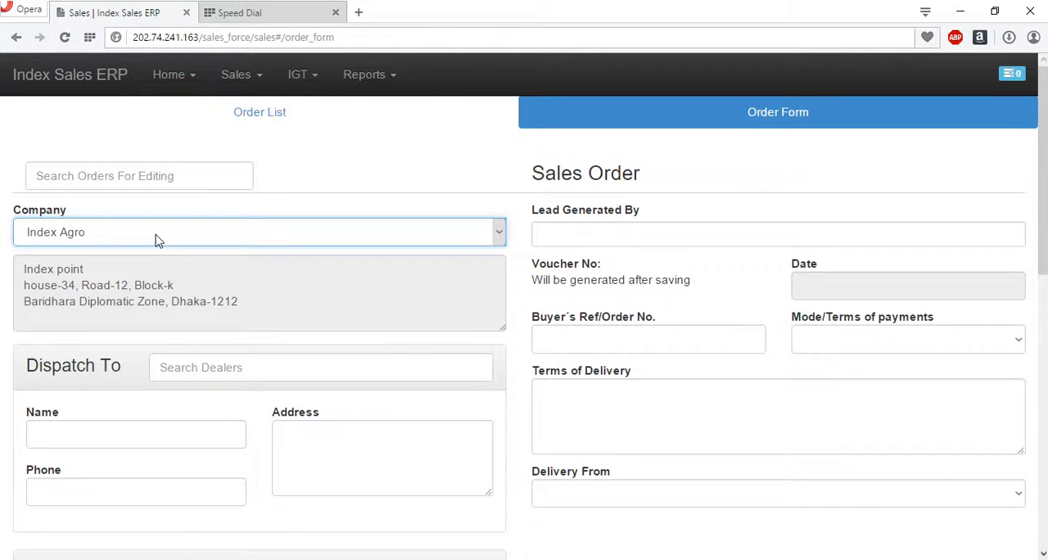
# - Search for the staff member who generated the lead and assign the matching person to the sales order
pyautogui.click(702, 235)
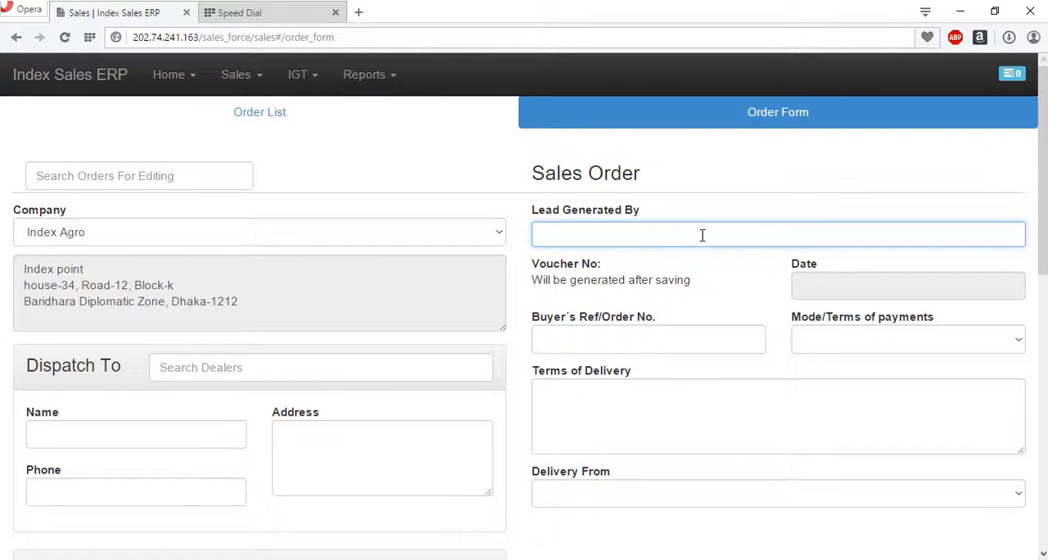
pyautogui.write('Sharifur ')
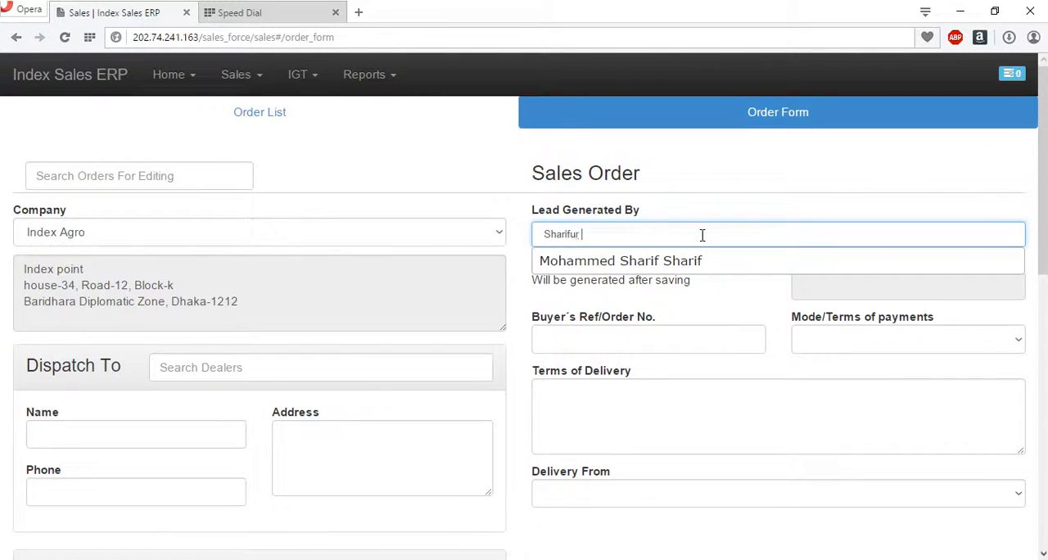
pyautogui.write('R')
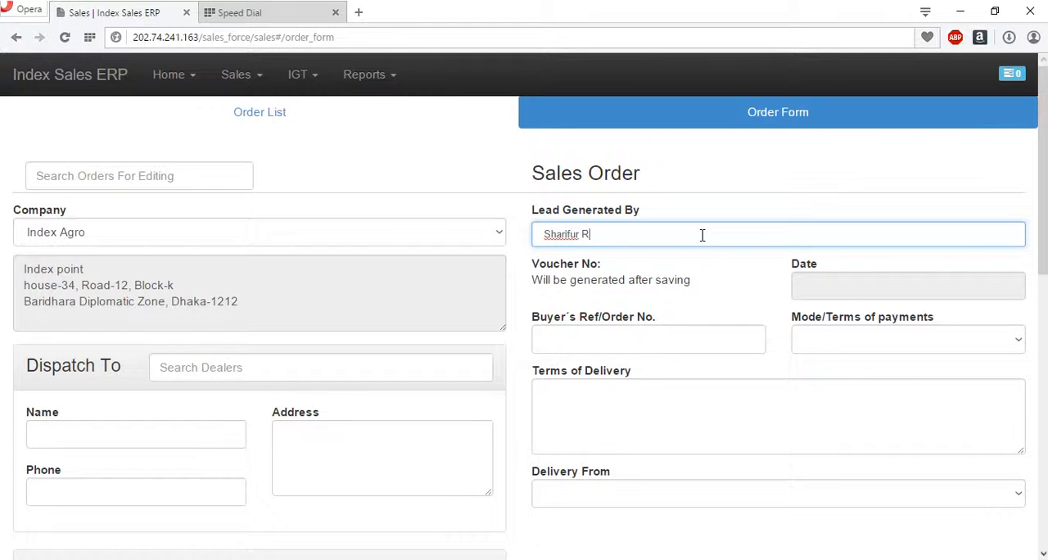
pyautogui.write('a')
pyautogui.press('BackSpace')
pyautogui.press('BackSpace')
pyautogui.press('BackSpace')
pyautogui.press('BackSpace')
pyautogui.press('BackSpace')
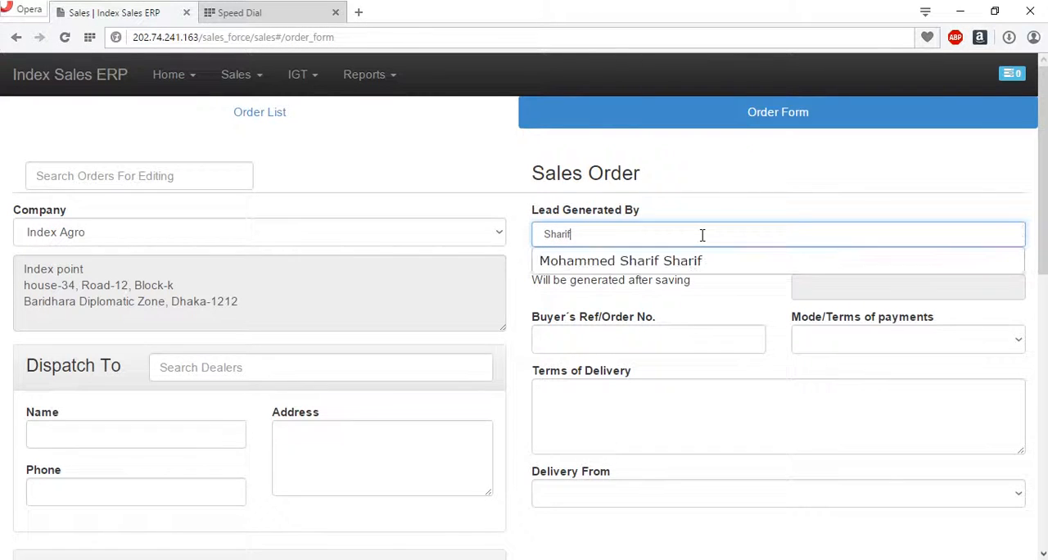
pyautogui.press('Down')
pyautogui.press('Return')
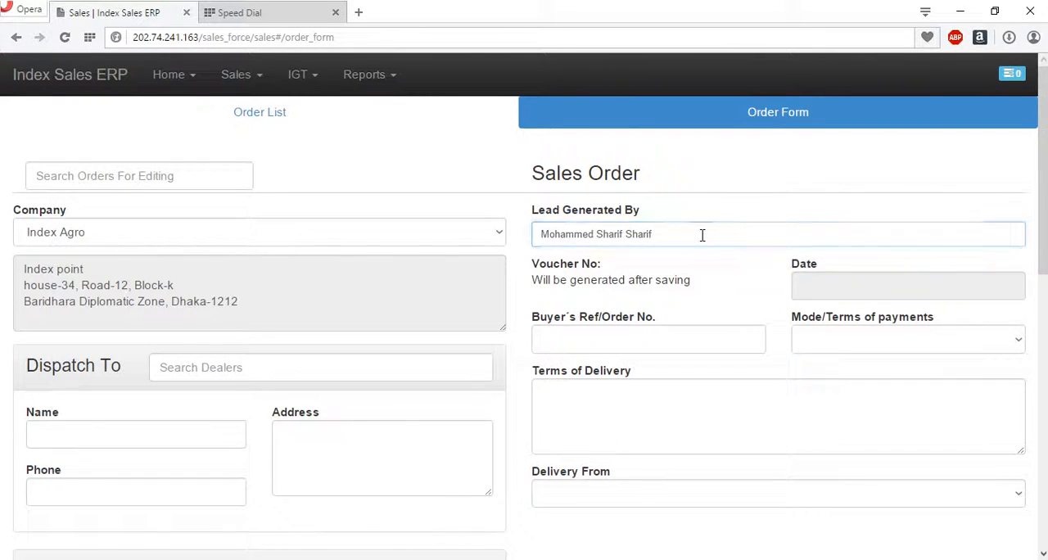
pyautogui.click(696, 232)
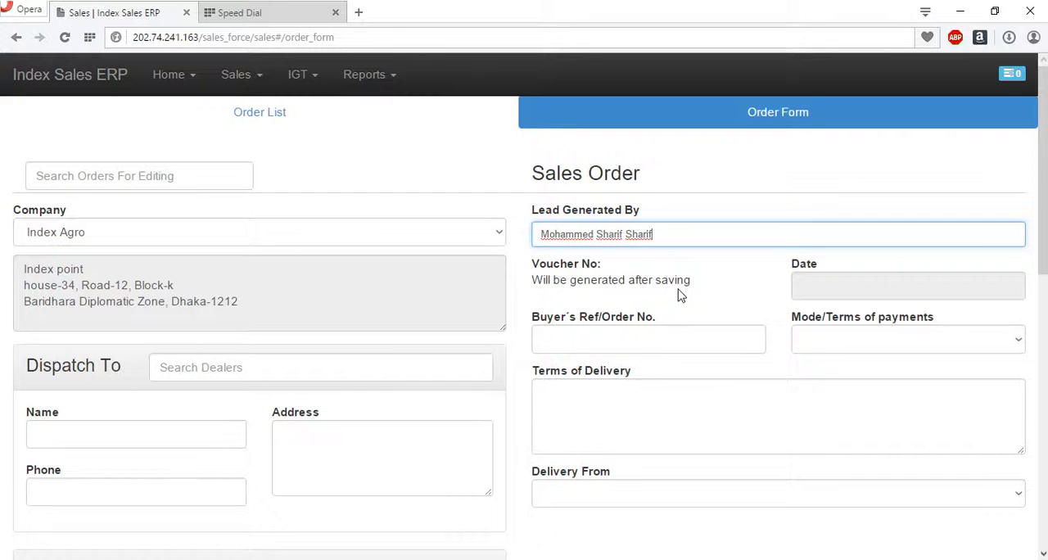
# - Fill in the order details with the date 2015-11-22, the buyer's reference number and Credit as the payment mode
pyautogui.click(854, 285)
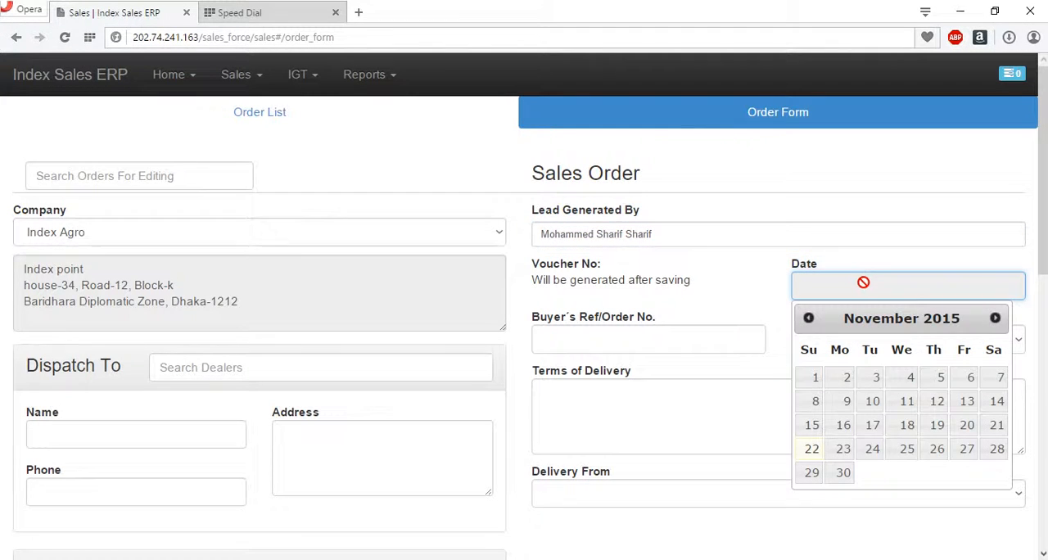
pyautogui.click(812, 449)
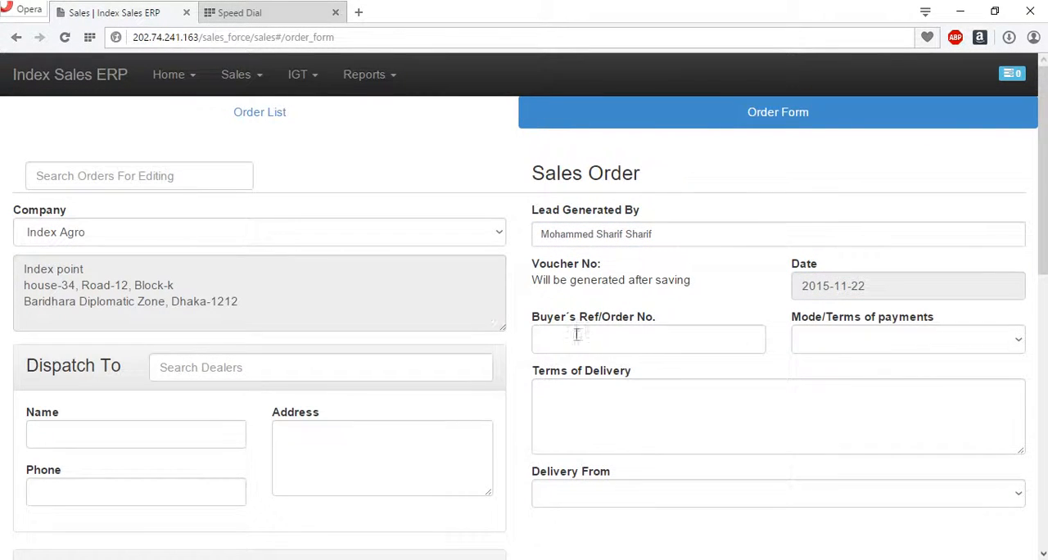
pyautogui.click(648, 337)
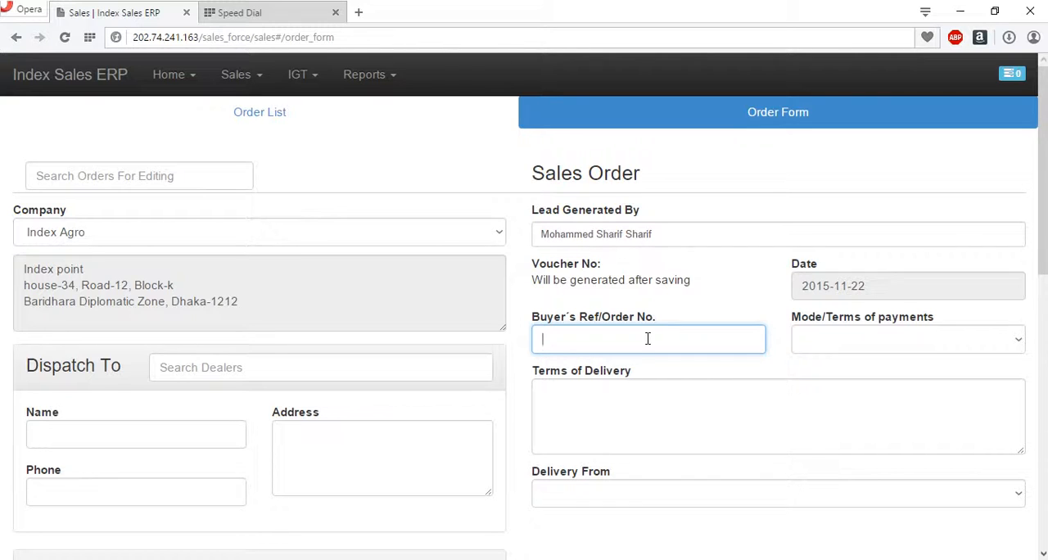
pyautogui.write('15622')
pyautogui.click(866, 350)
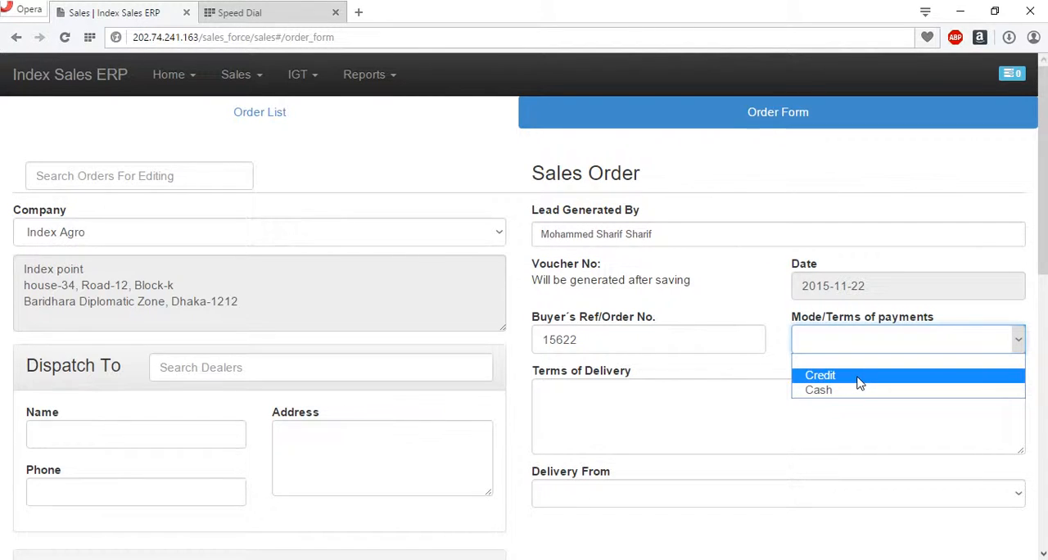
pyautogui.click(854, 382)
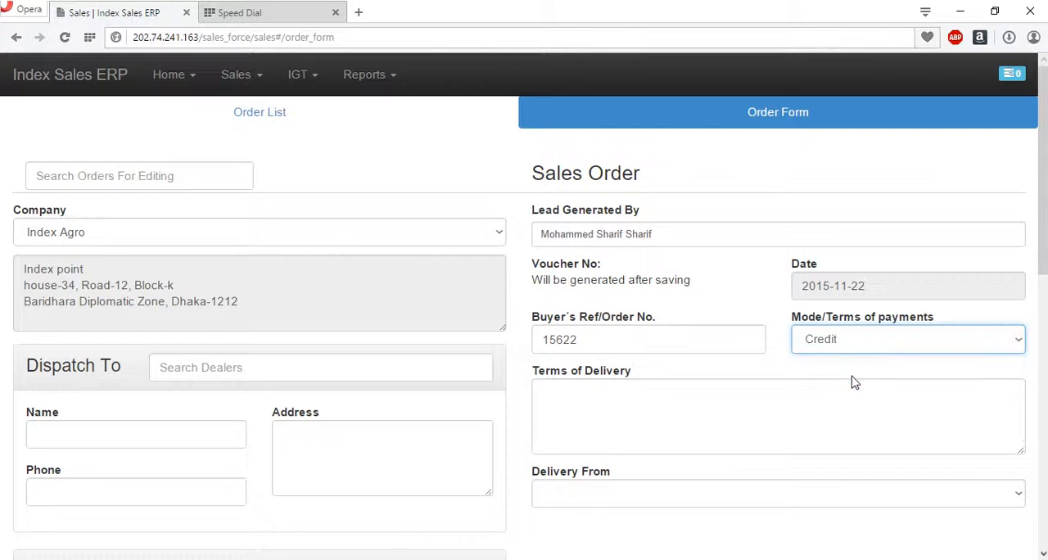
# - Search the dealers for "as" and select Masud Poultry Farm & Feed as the dispatch recipient
pyautogui.click(286, 365)
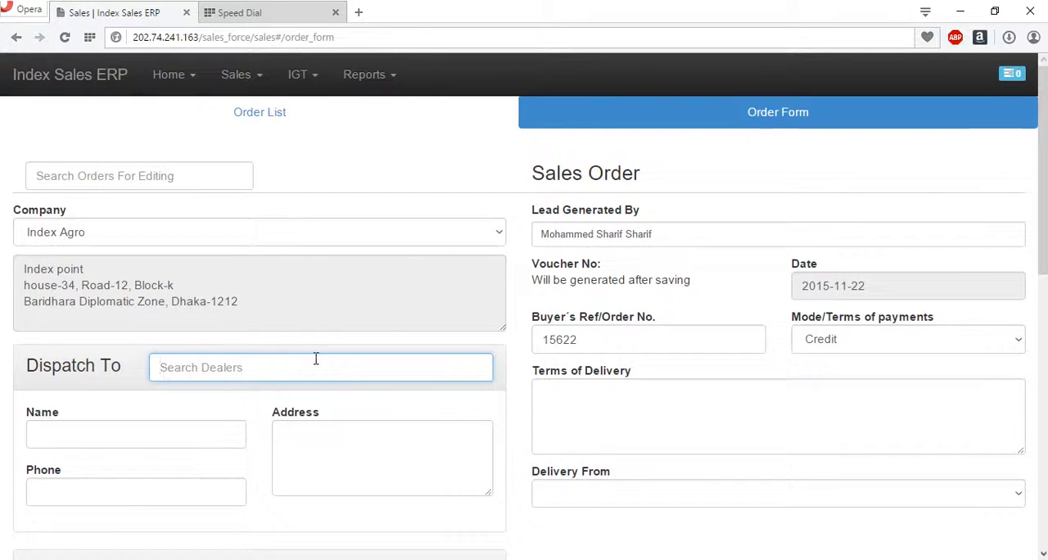
pyautogui.write('p')
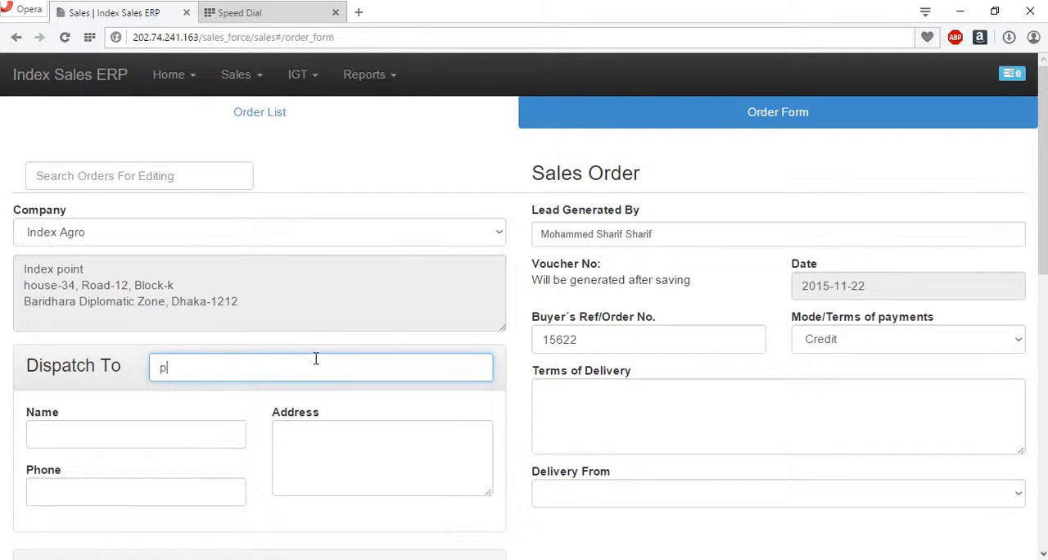
pyautogui.press('BackSpace')
pyautogui.write('as')
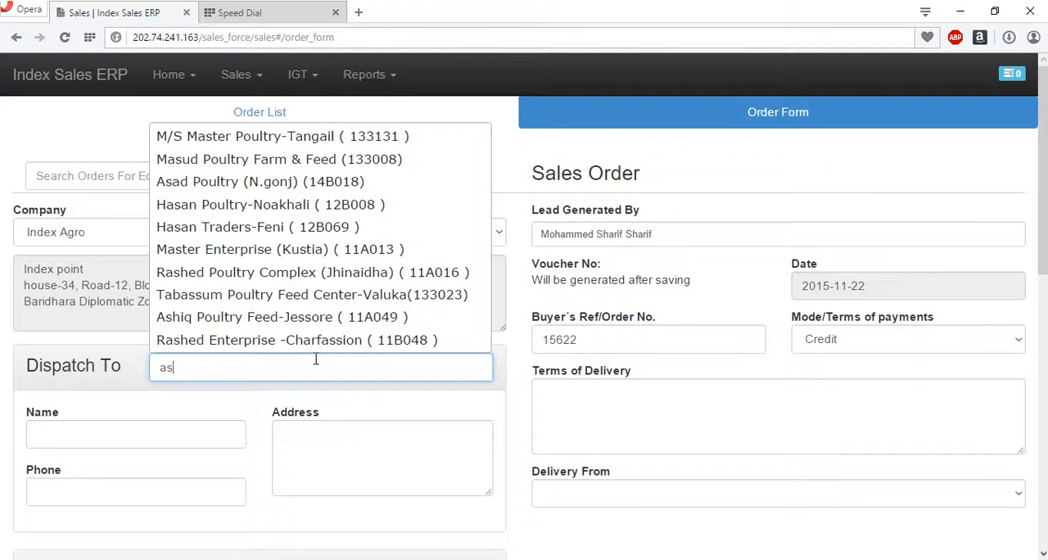
pyautogui.click(245, 161)
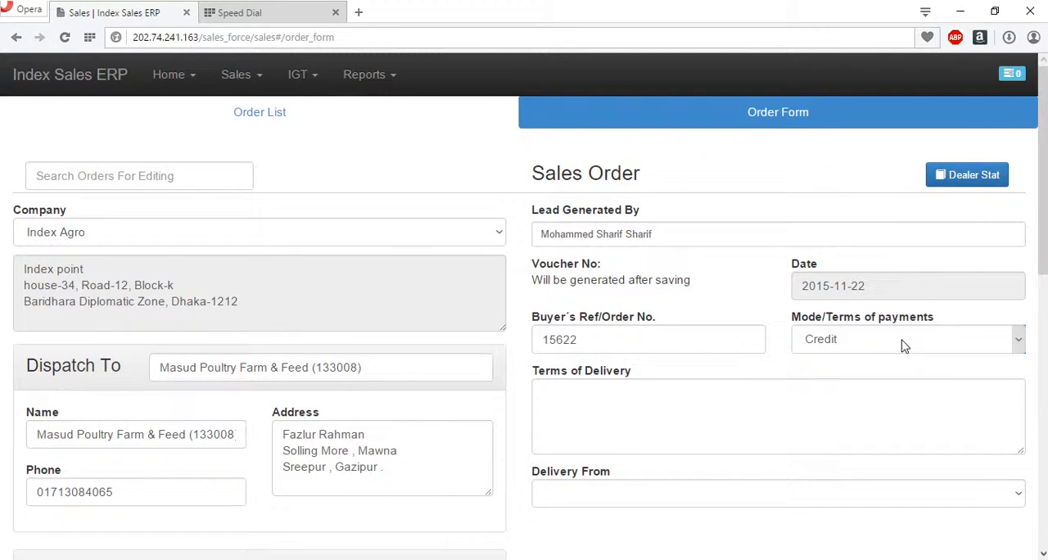
# - Enter "Urgent" as the terms of delivery and set the delivery source to Feedmill - (factory)
pyautogui.scroll(-2, 445, 414)
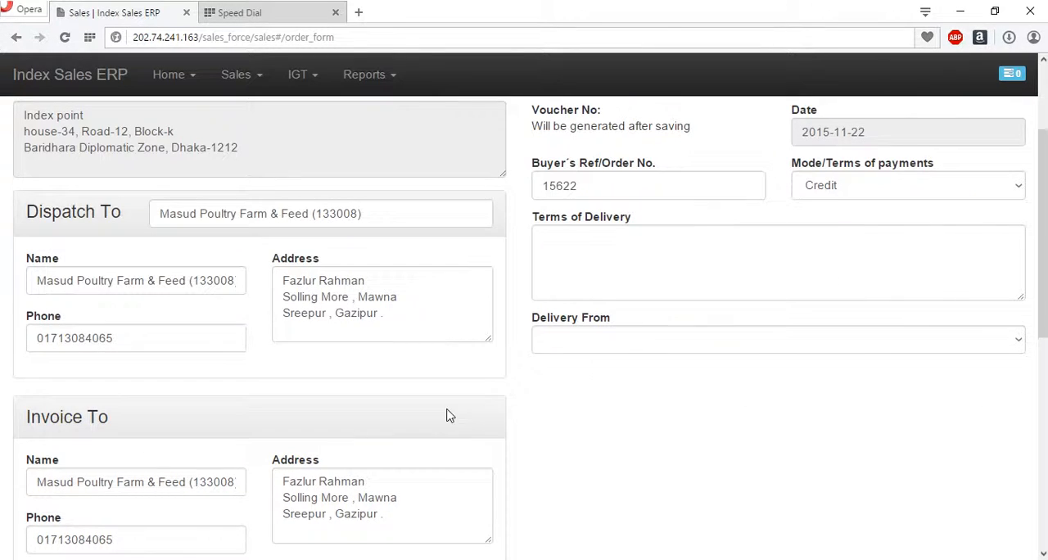
pyautogui.click(598, 258)
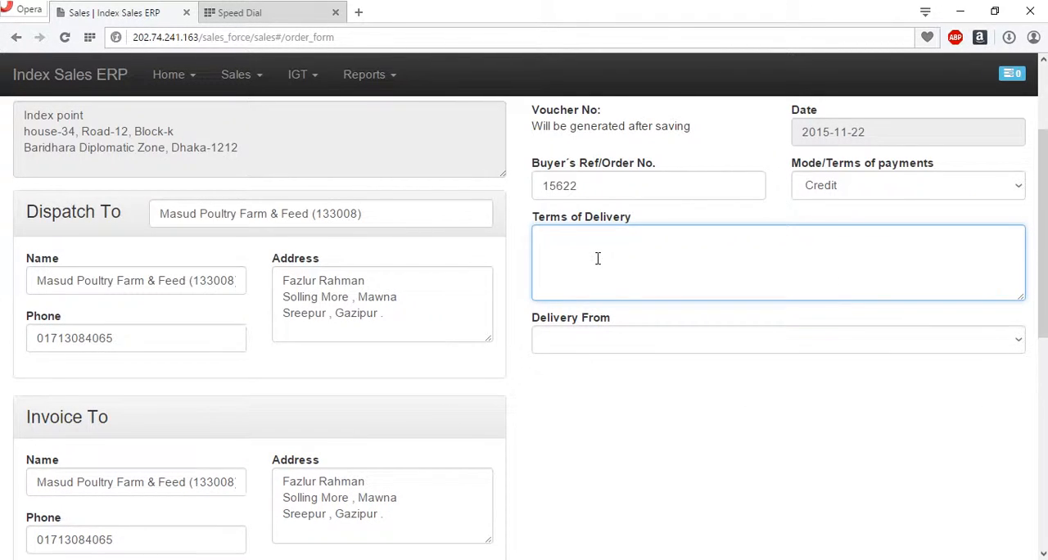
pyautogui.write('Urgent')
pyautogui.click(662, 340)
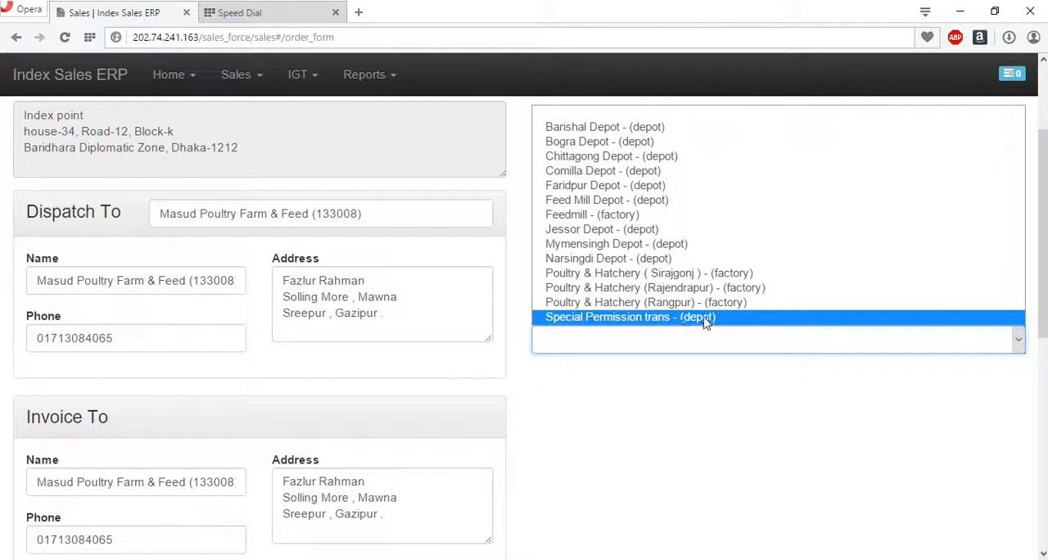
pyautogui.click(644, 215)
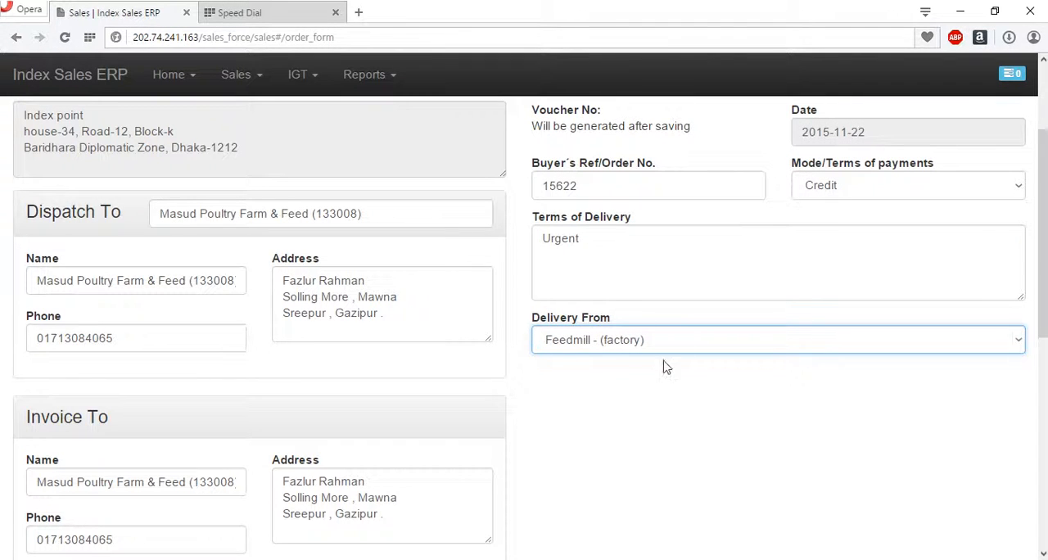
pyautogui.click(169, 338)
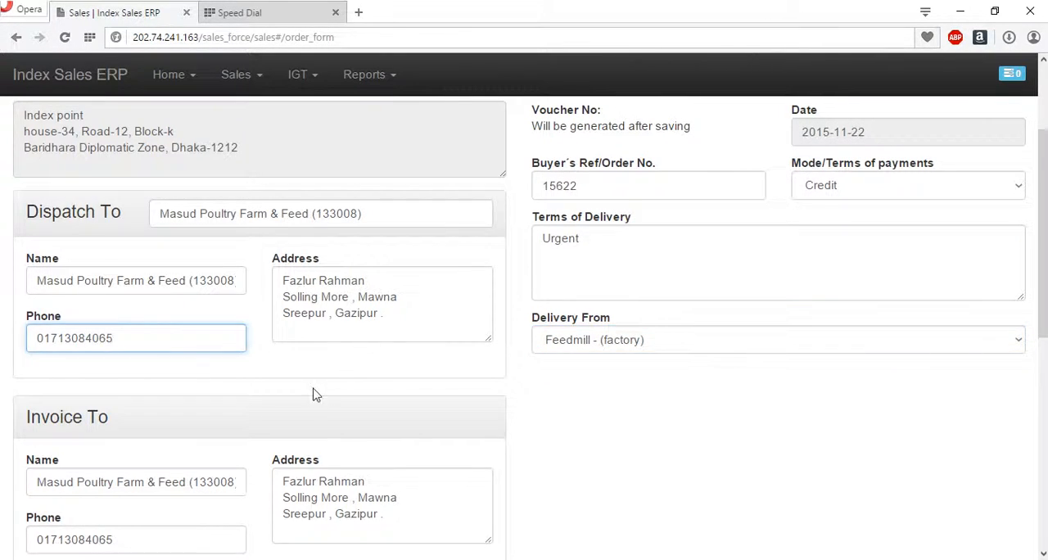
# - Search the products for "fi" and add Floating Koi Finisher - Oil to the order
pyautogui.scroll(-2, 311, 391)
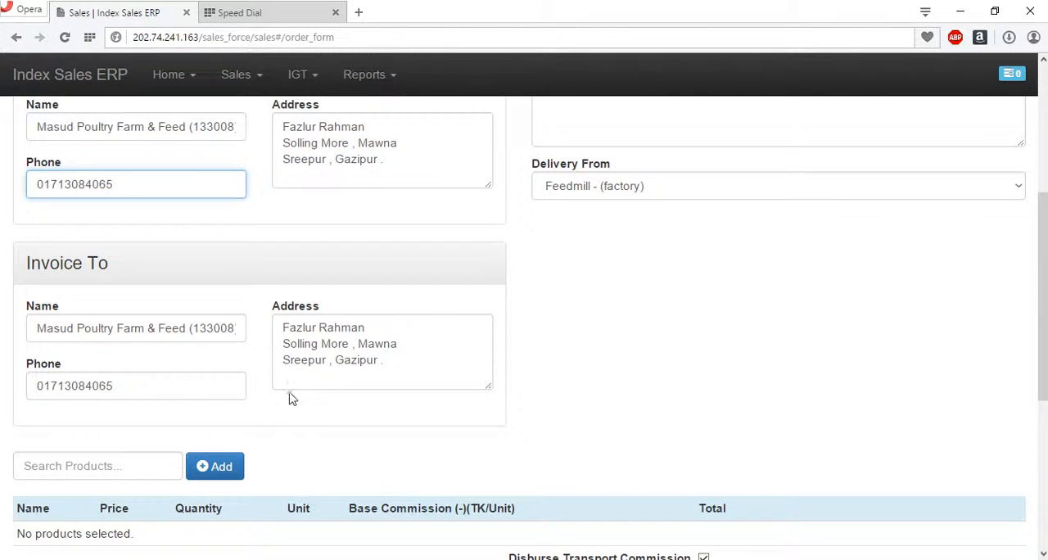
pyautogui.scroll(-2, 347, 411)
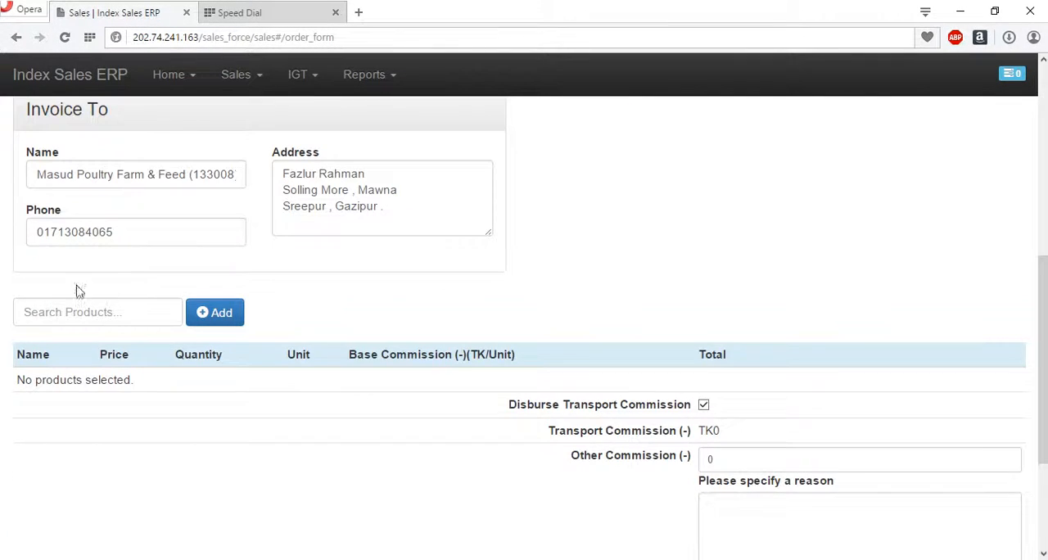
pyautogui.click(107, 312)
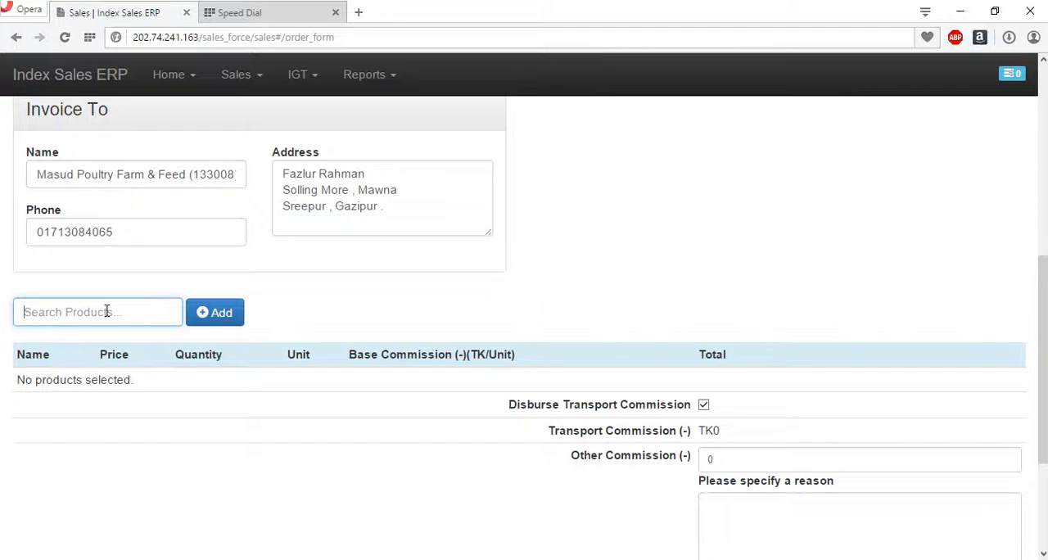
pyautogui.write('fi')
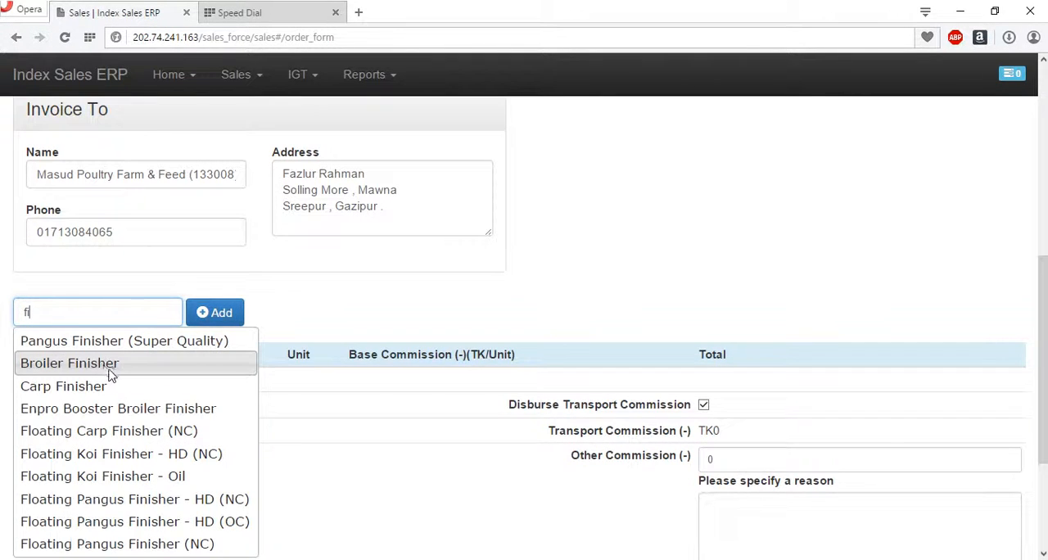
pyautogui.click(133, 482)
pyautogui.click(220, 311)
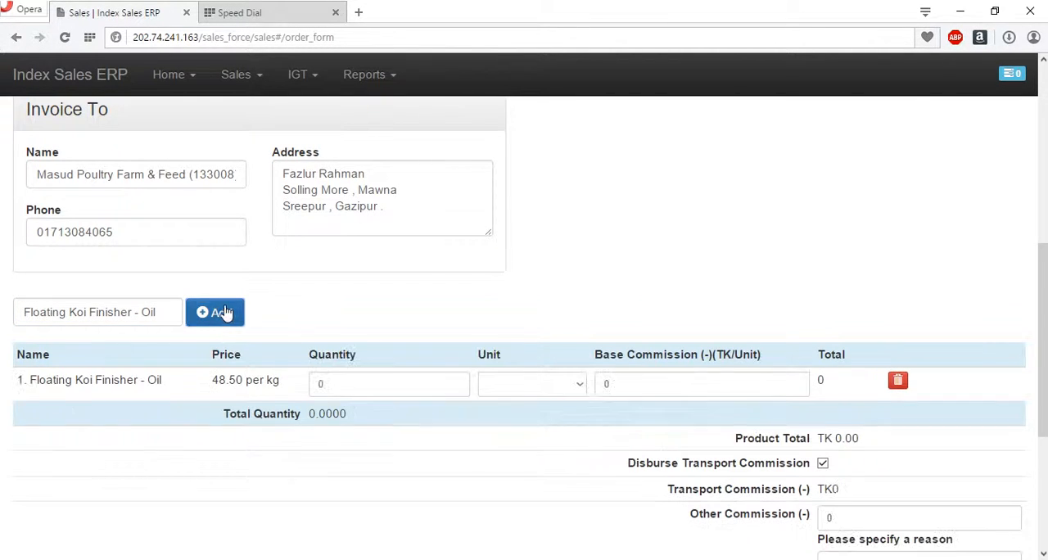
# - Set the Floating Koi Finisher - Oil quantity to 125 with 5KG Sack as the unit
pyautogui.click(332, 383)
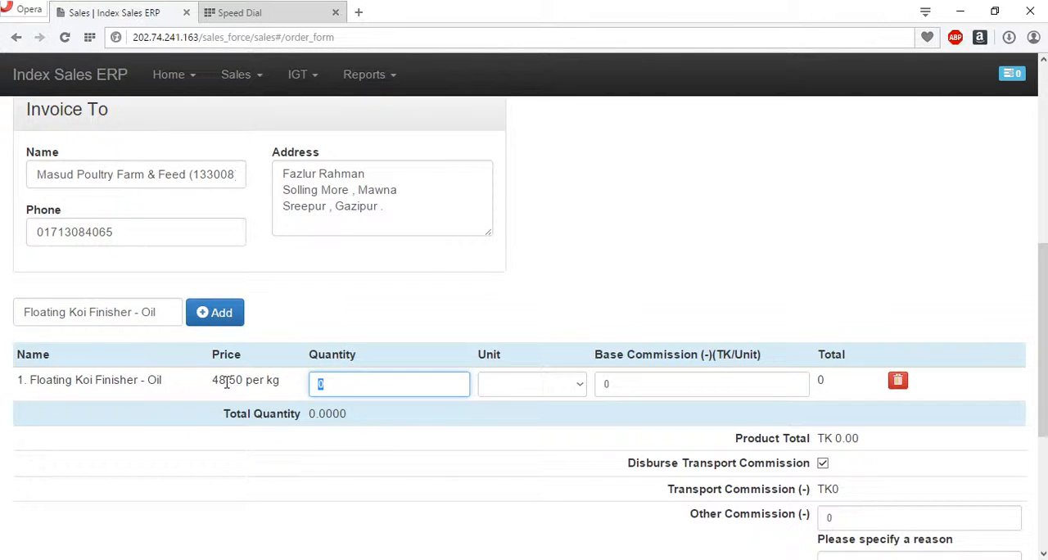
pyautogui.write('125')
pyautogui.click(552, 384)
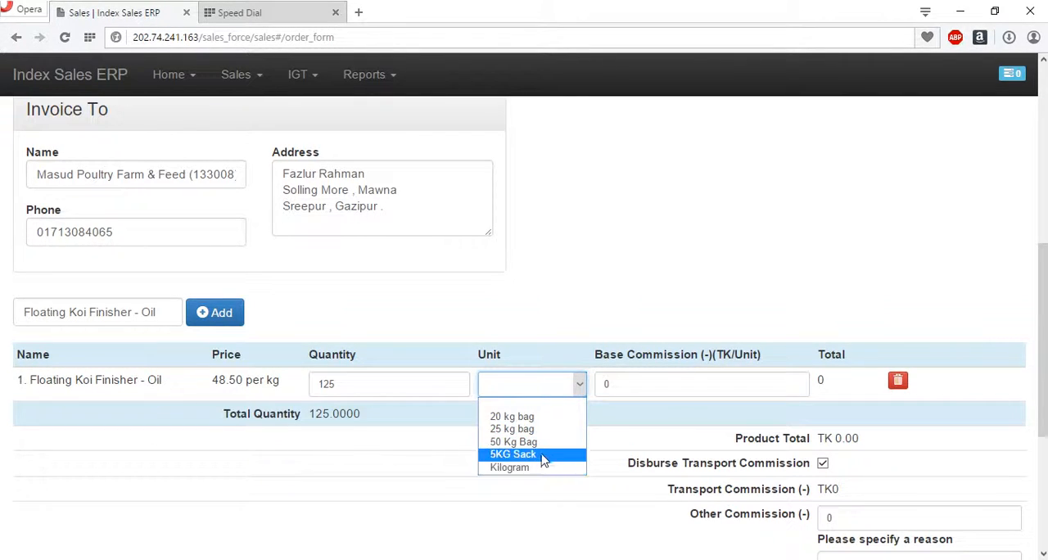
pyautogui.click(545, 455)
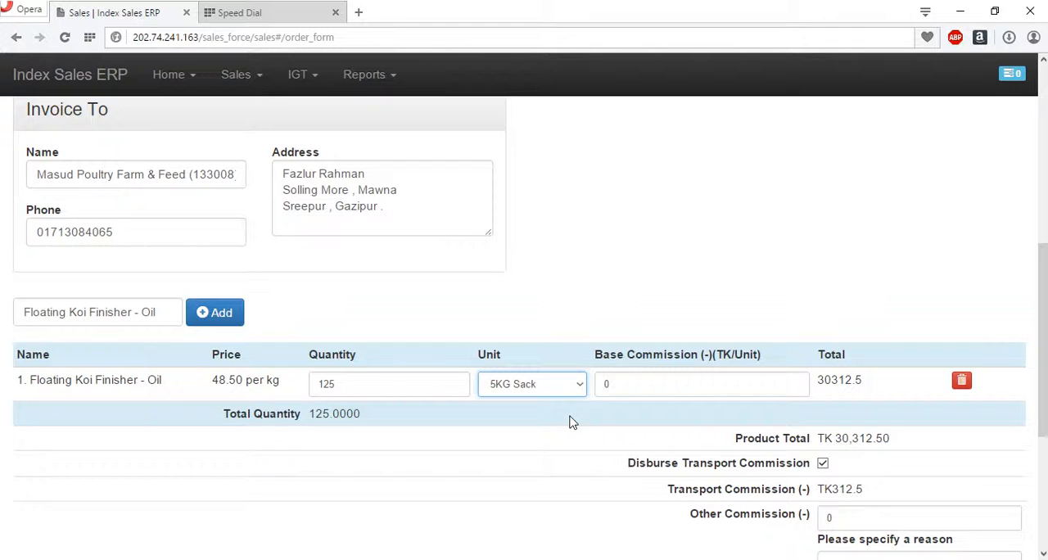
# - Set the base commission of Floating Koi Finisher - Oil to 1.25 TK per unit and the order discount to 531.25
pyautogui.click(676, 380)
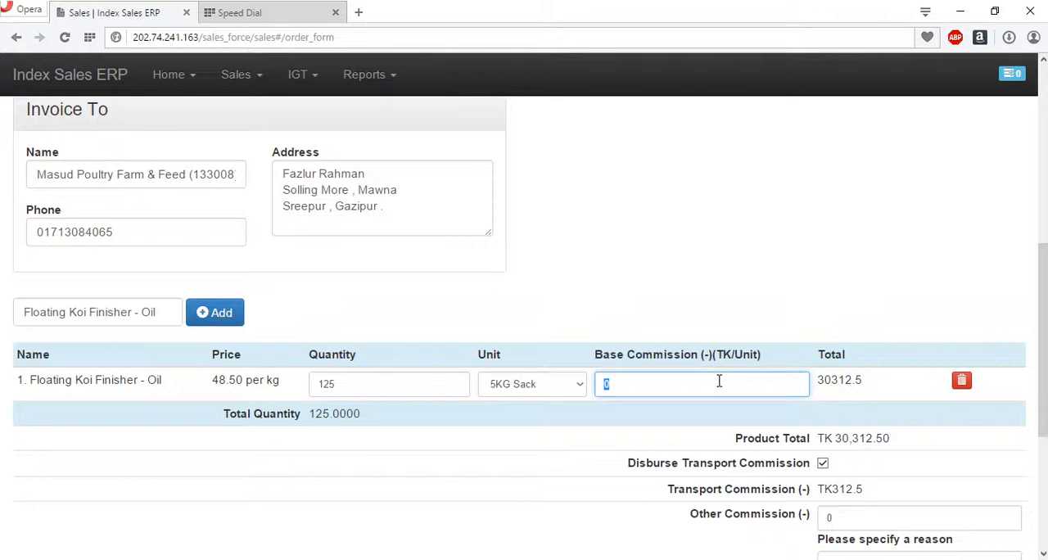
pyautogui.write('1.25')
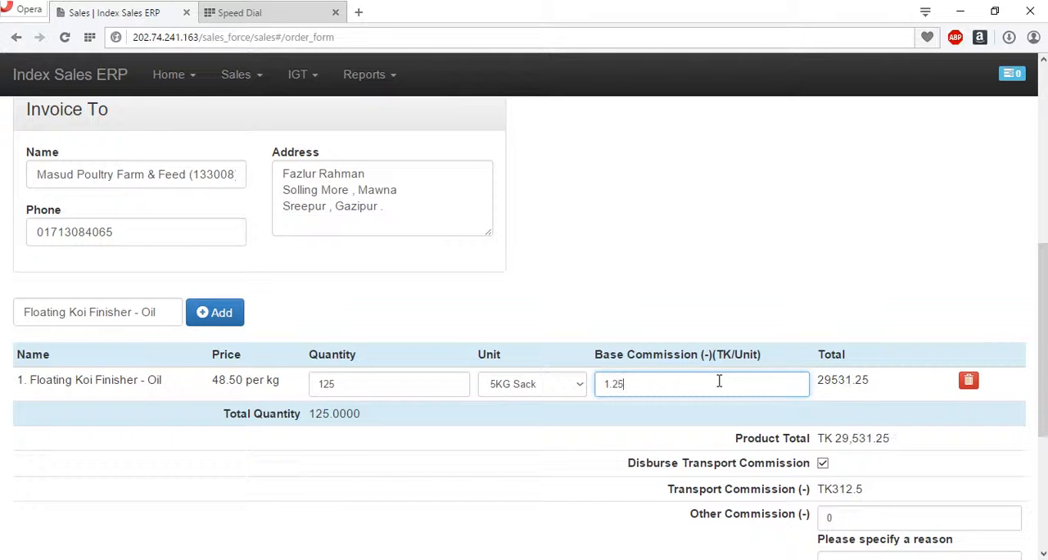
pyautogui.scroll(-3, 831, 282)
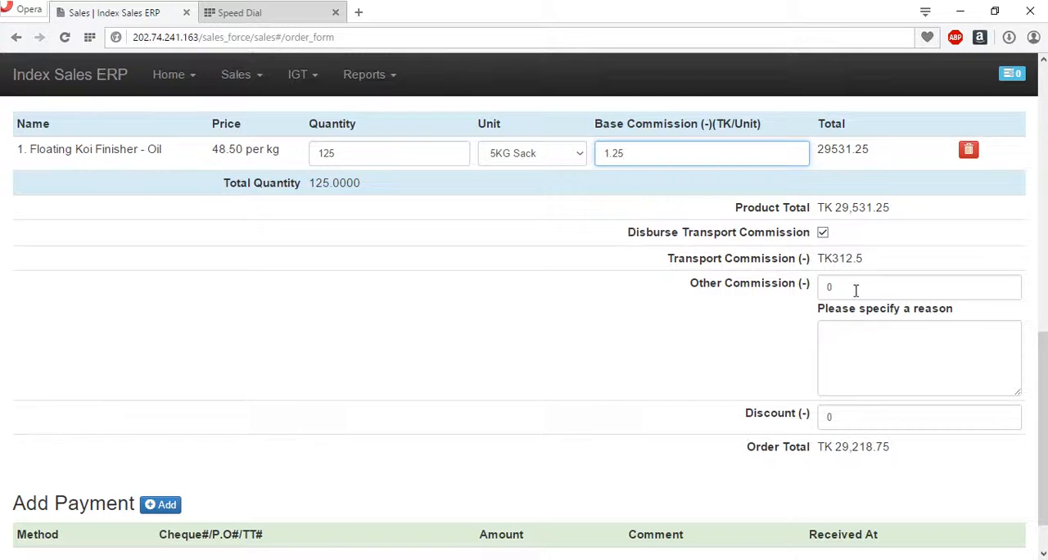
pyautogui.click(866, 362)
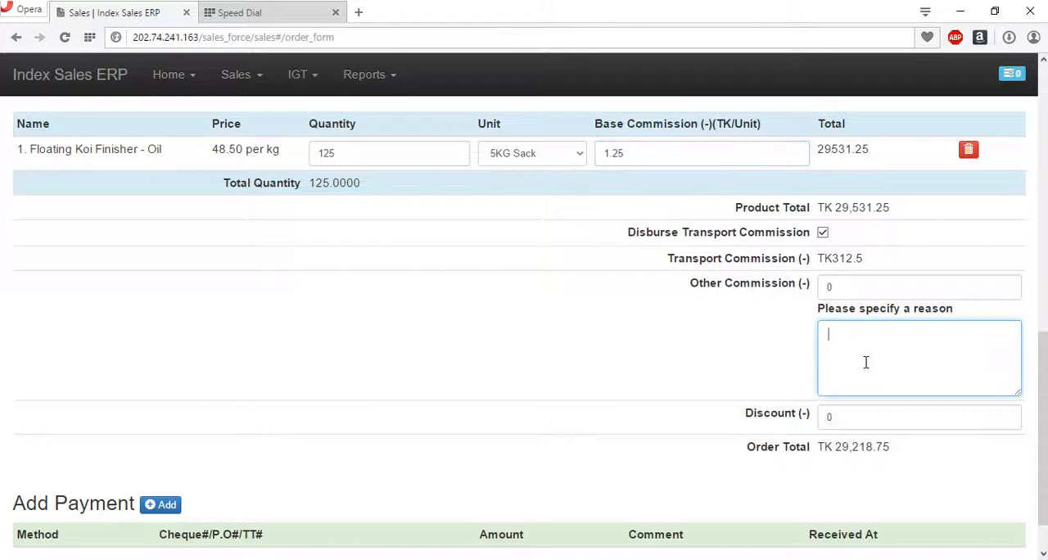
pyautogui.click(867, 417)
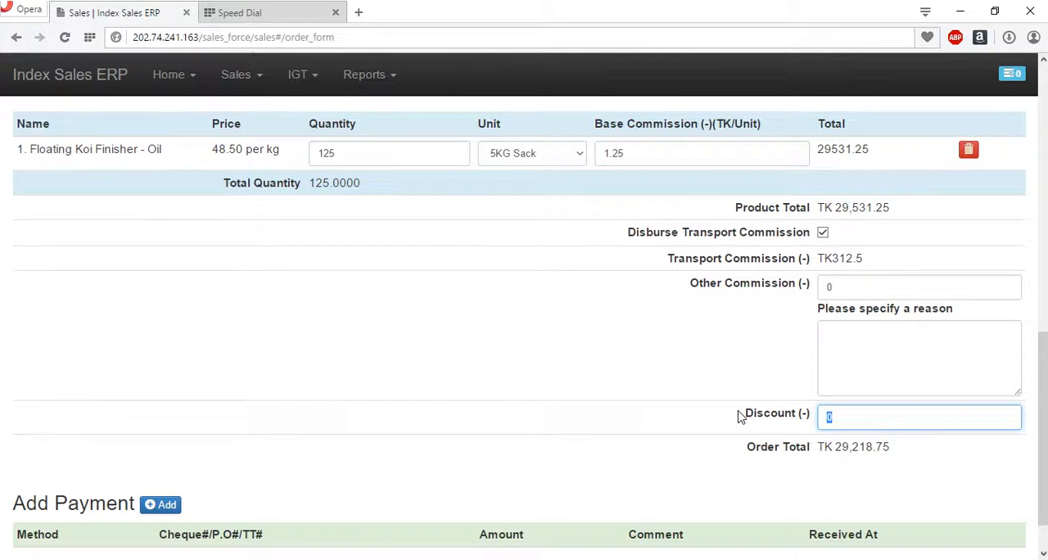
pyautogui.write('531.25')
pyautogui.click(912, 326)
pyautogui.click(914, 416)
pyautogui.scroll(-1, 530, 316)
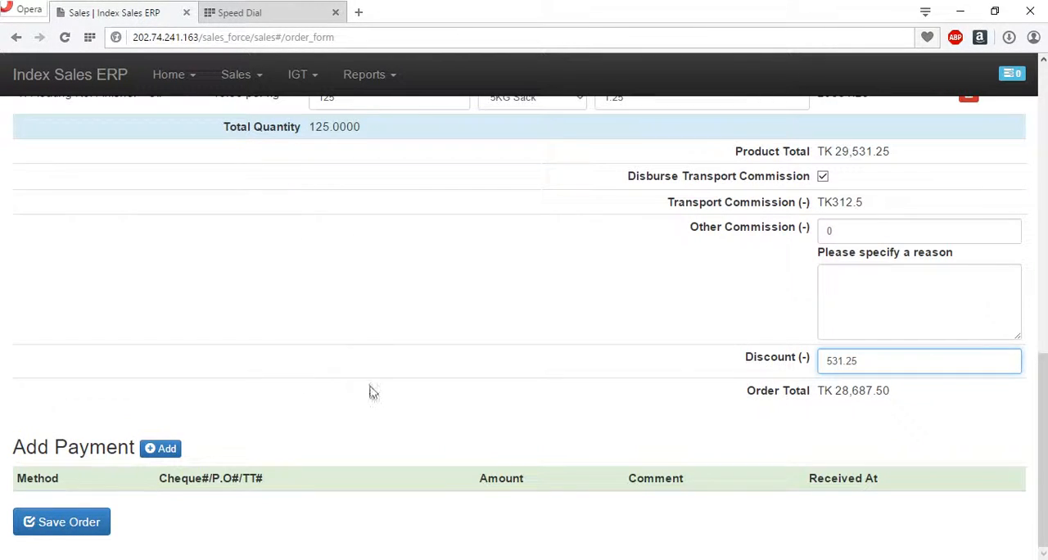
# - Add a payment to the order with Check as the method and enter the cheque number
pyautogui.click(155, 452)
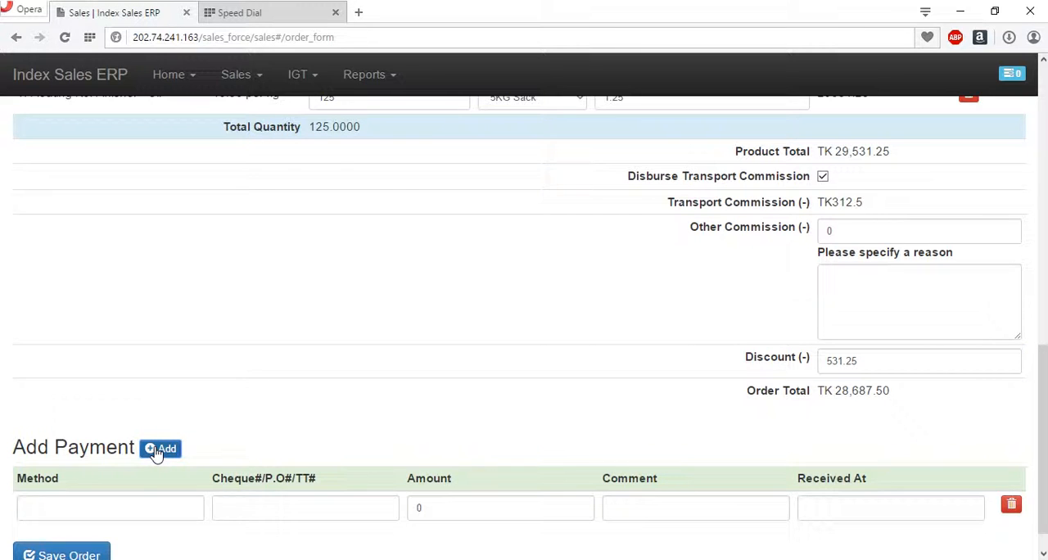
pyautogui.scroll(-1, 271, 445)
pyautogui.click(81, 479)
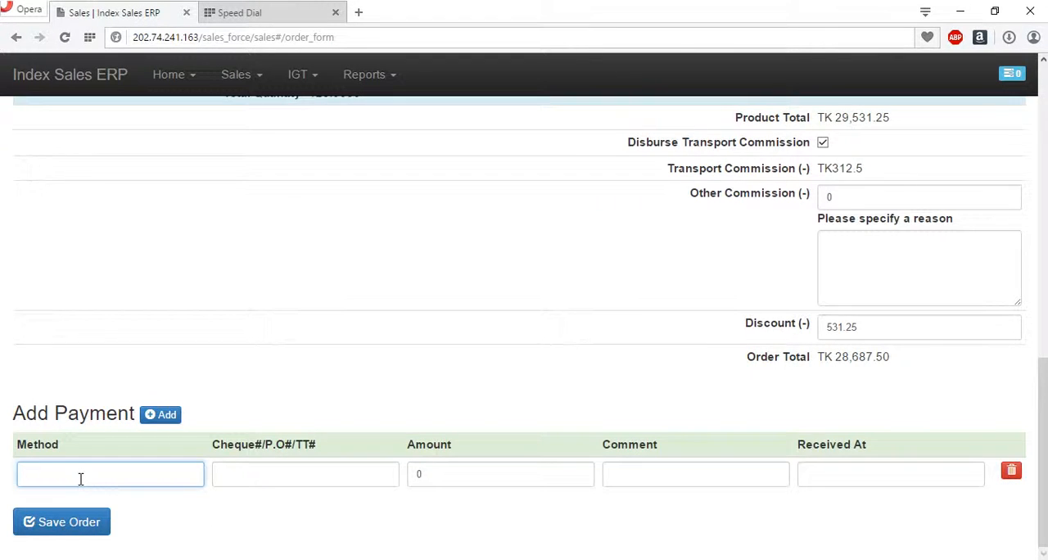
pyautogui.write('Check')
pyautogui.press('Tab')
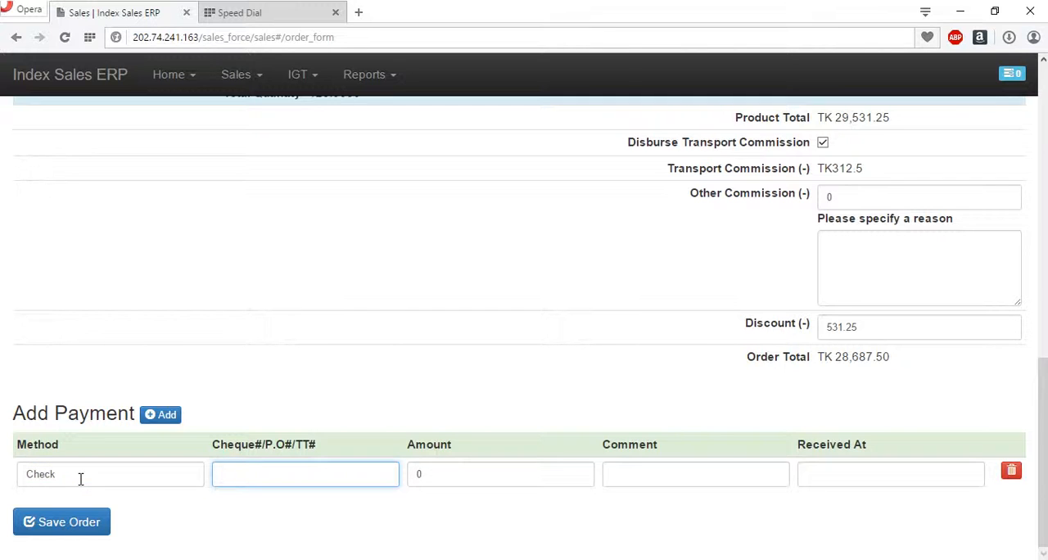
pyautogui.write('125694')
pyautogui.press('Tab')
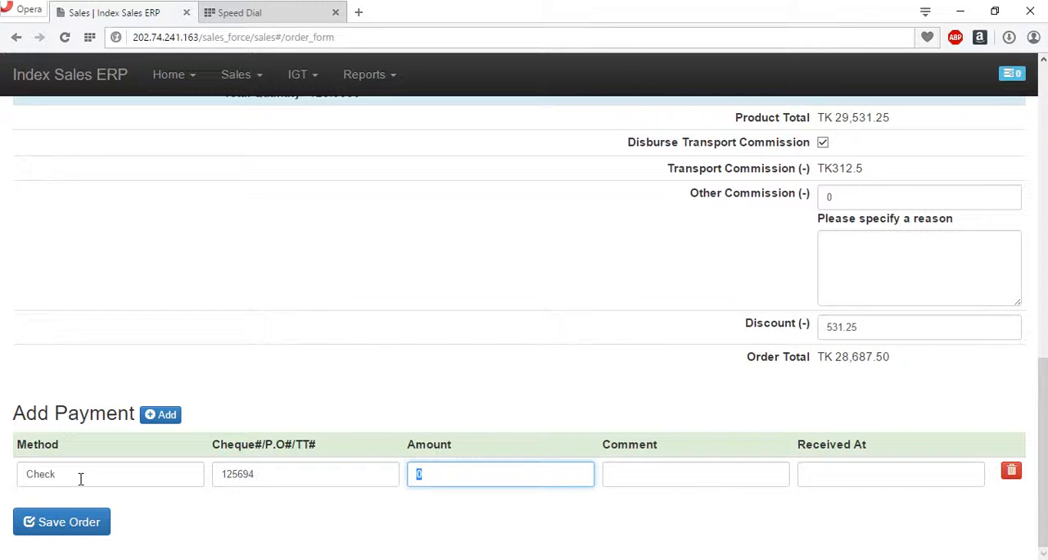
# - Complete the payment with the amount 28687.50, the comment "After 3 days" and the received date 2015-11-22
pyautogui.write('28687.5')
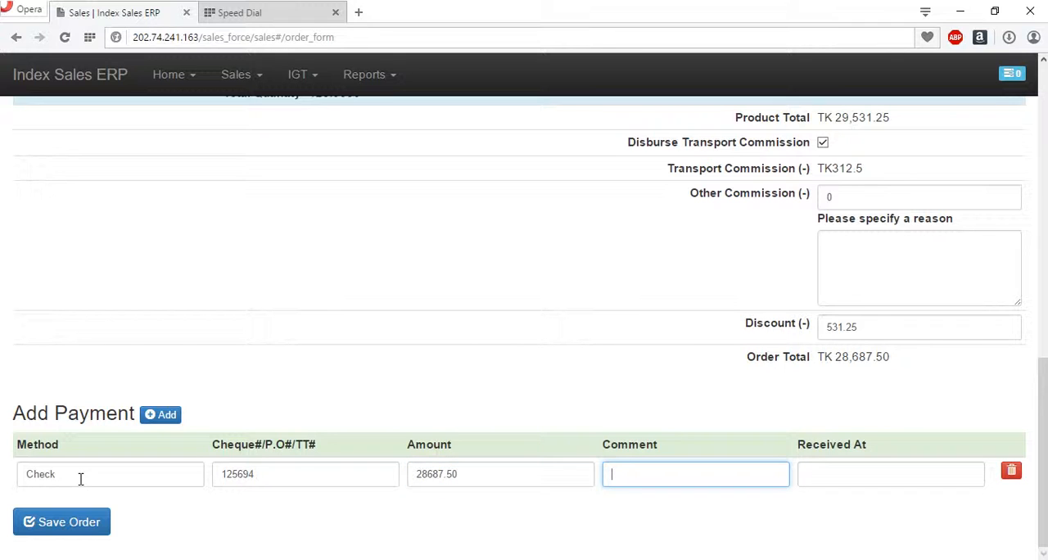
pyautogui.write('After 3 days')
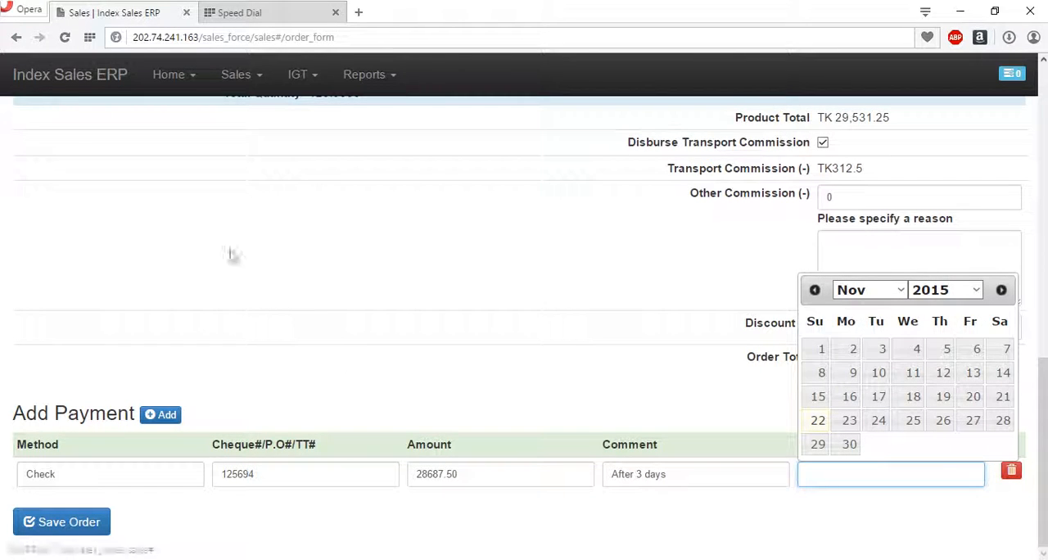
pyautogui.click(818, 421)
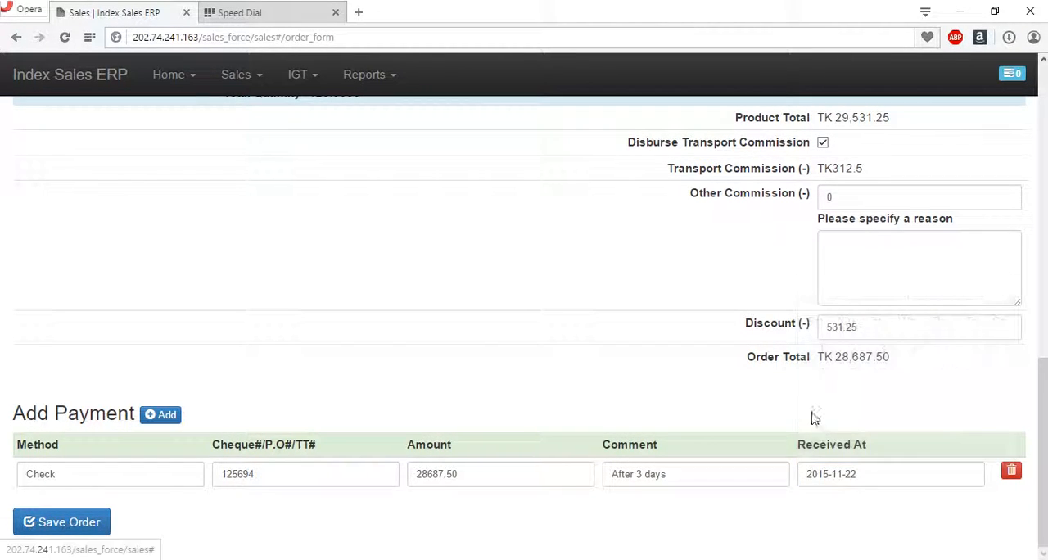
# - Save the sales order and dismiss the confirmation message
pyautogui.click(70, 521)
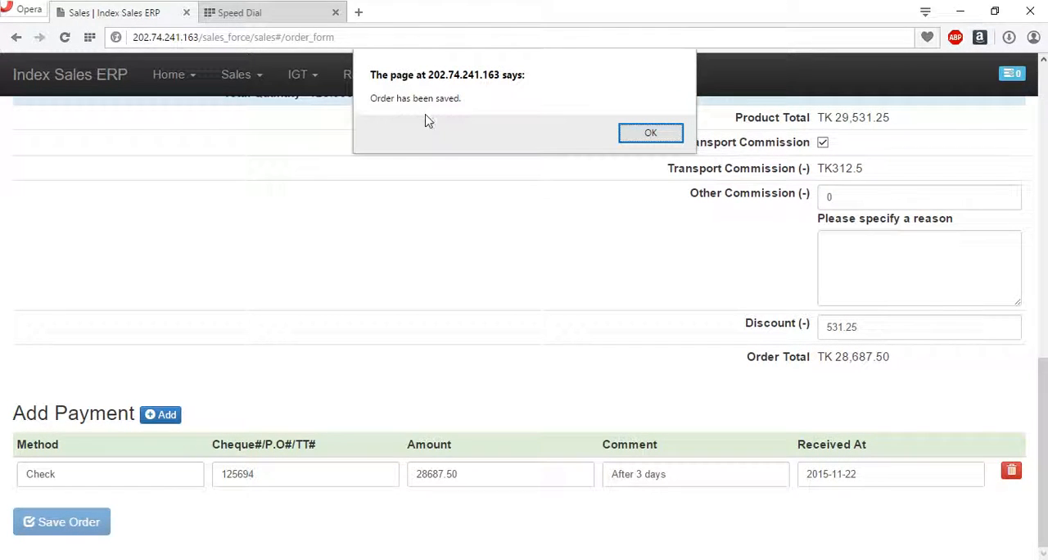
pyautogui.click(649, 134)
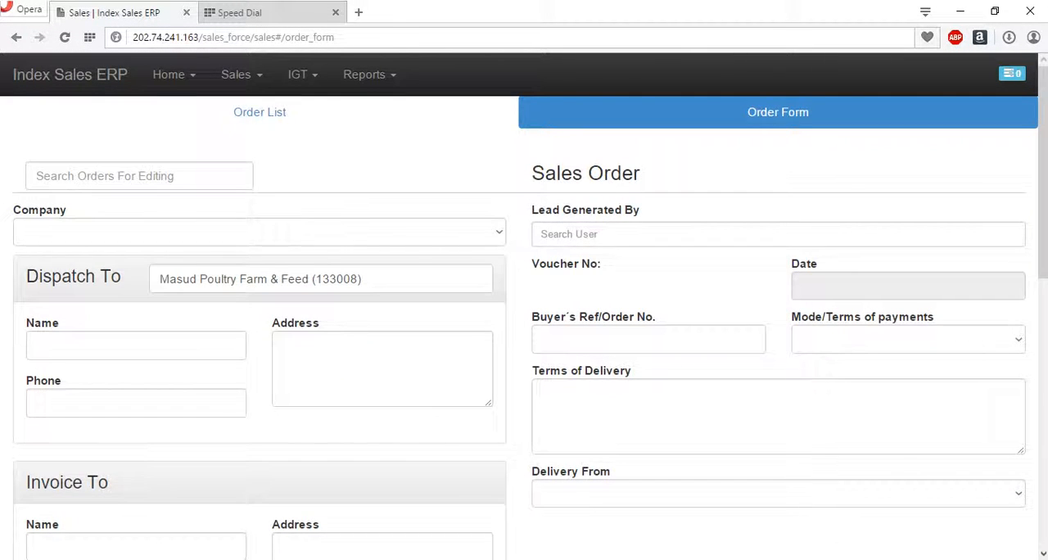
pyautogui.click(603, 559)
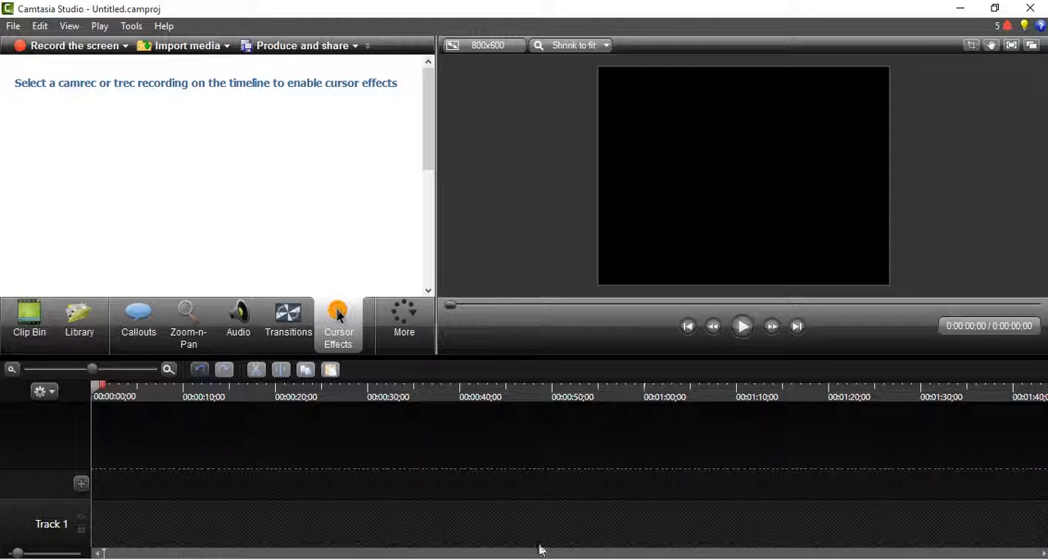
pyautogui.click(603, 558)
pyautogui.click(849, 559)
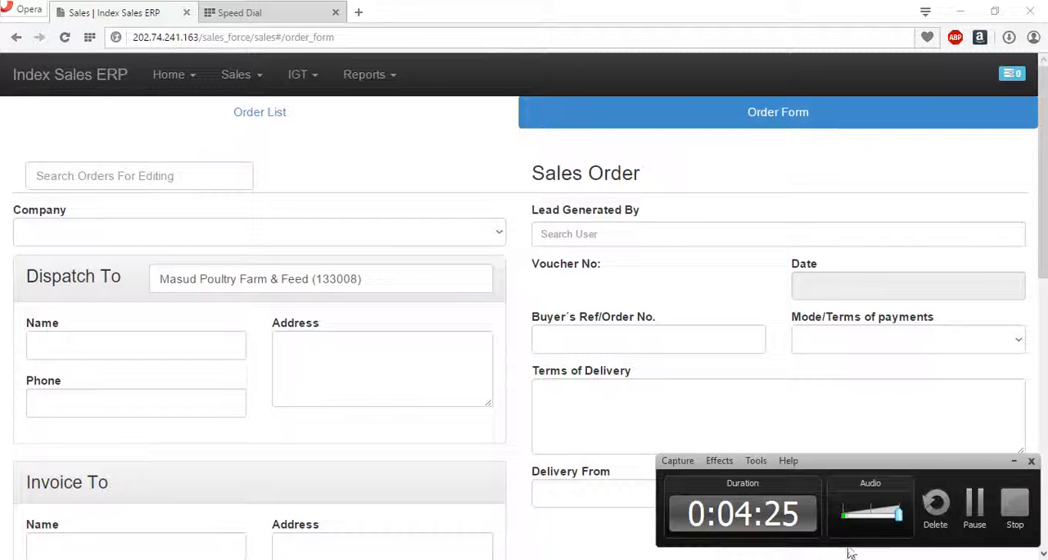